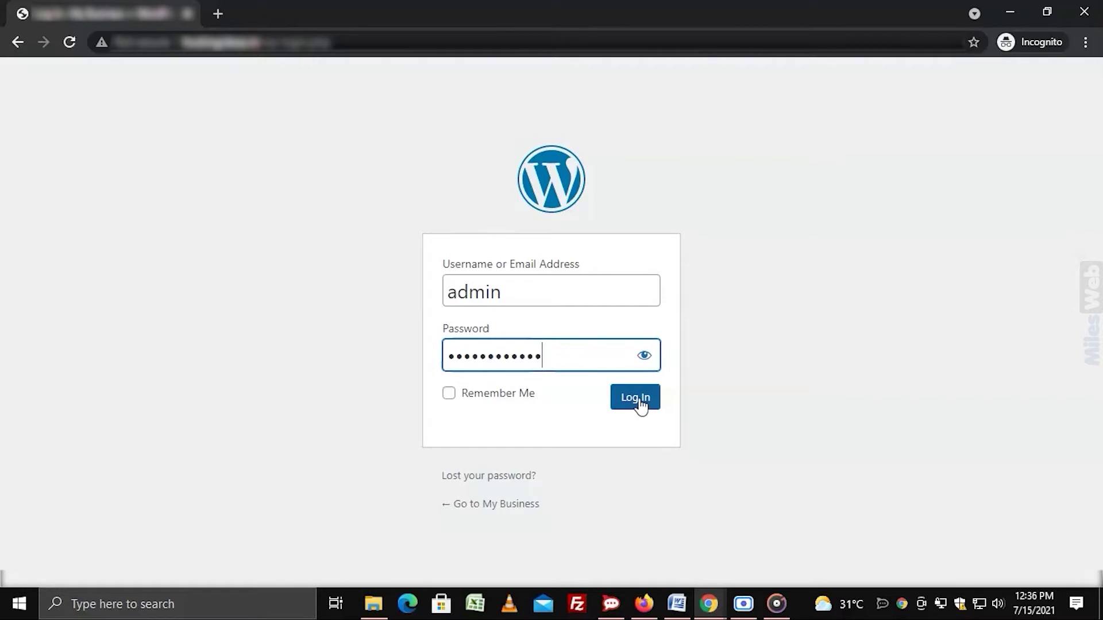
# Step: Sign in, open Plugins > Add New, and focus the plugin search field
pyautogui.click(639, 403)
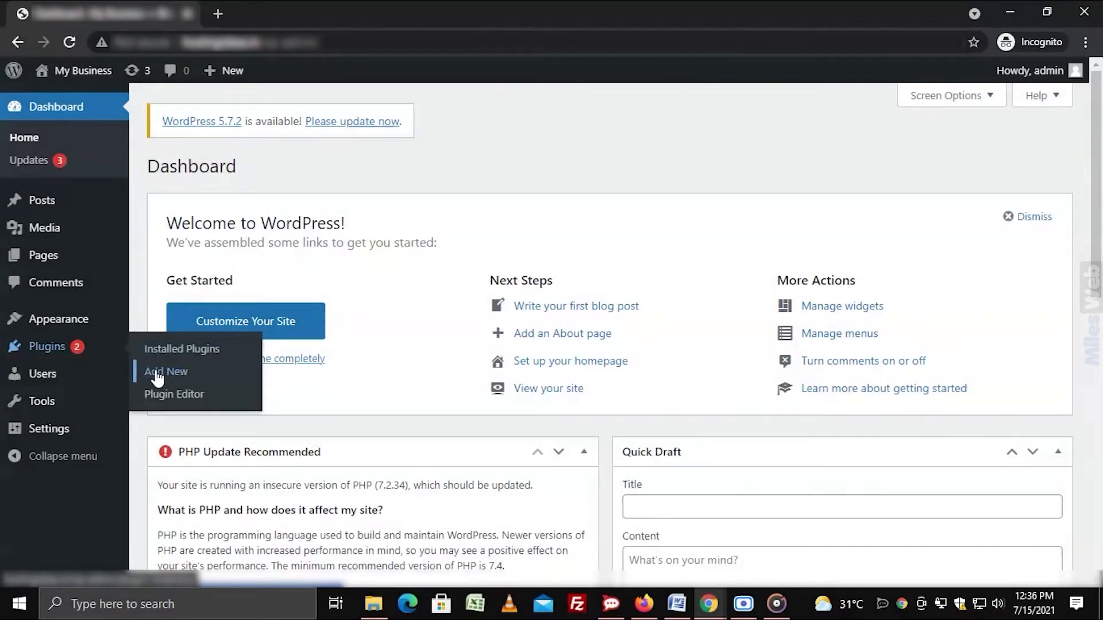
pyautogui.click(157, 378)
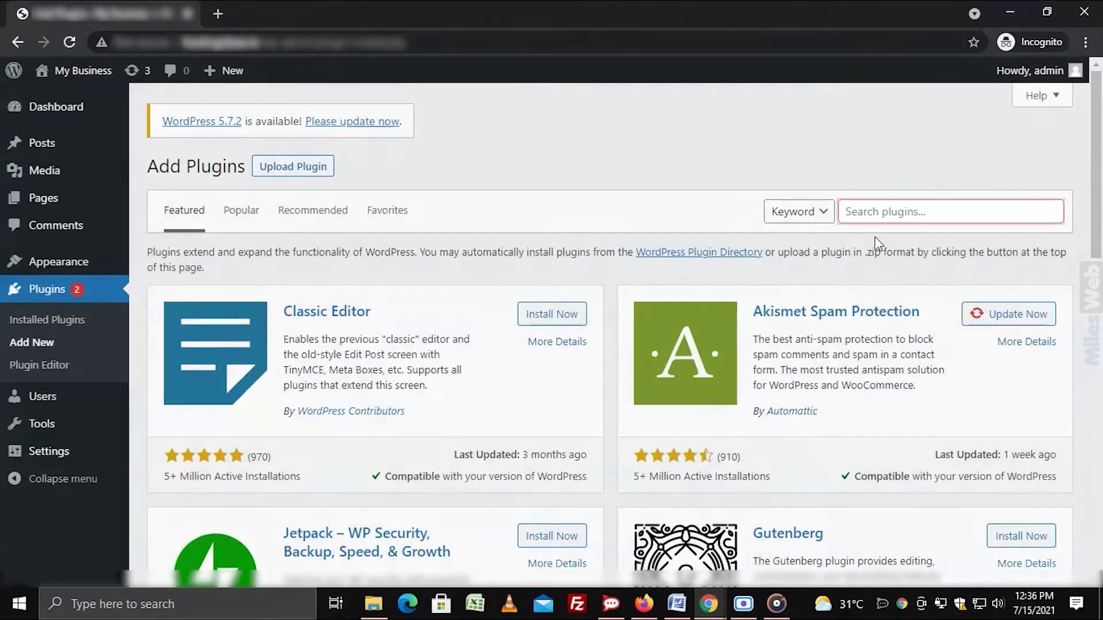
pyautogui.click(889, 214)
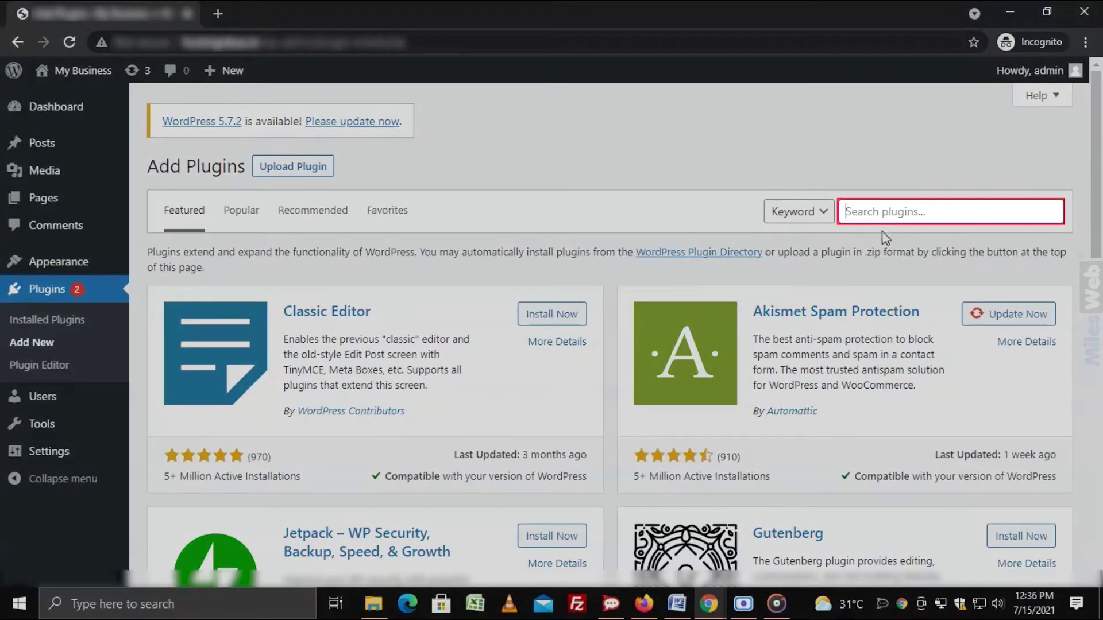
pyautogui.write('WP ')
pyautogui.write('Forms')
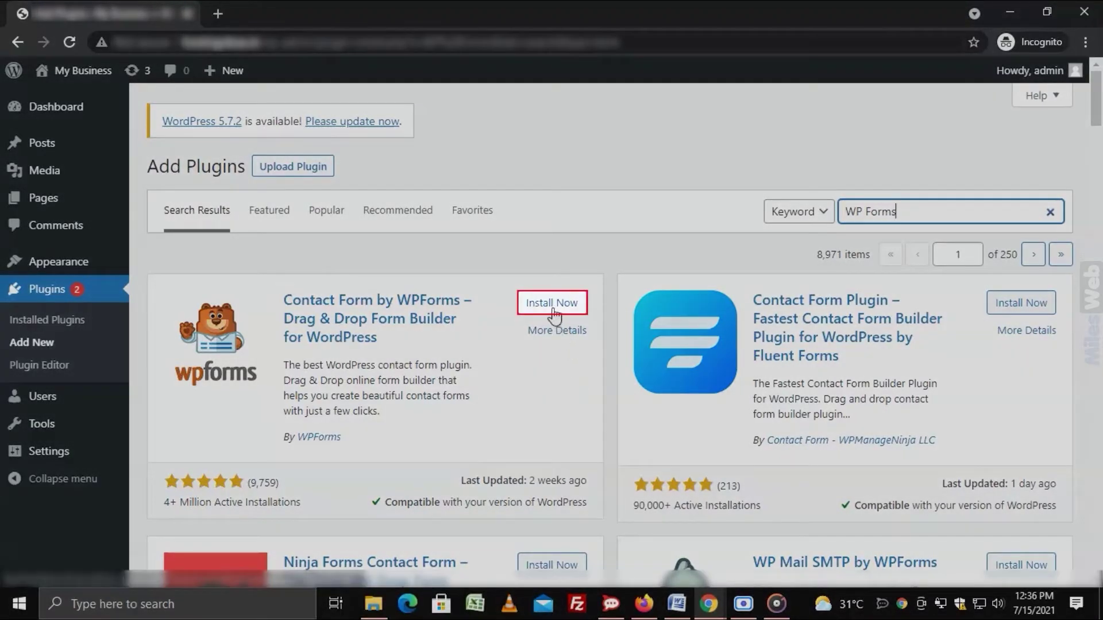
# Step: Install and activate the Contact Form by WPForms plugin from the 'WP Forms' search results
pyautogui.click(553, 313)
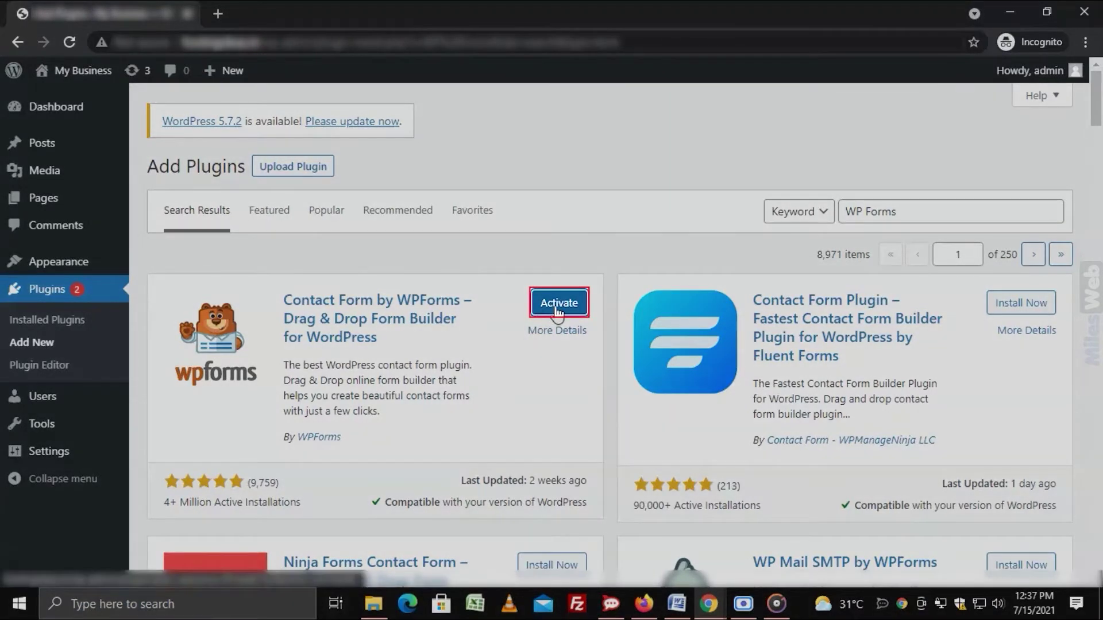
pyautogui.click(557, 312)
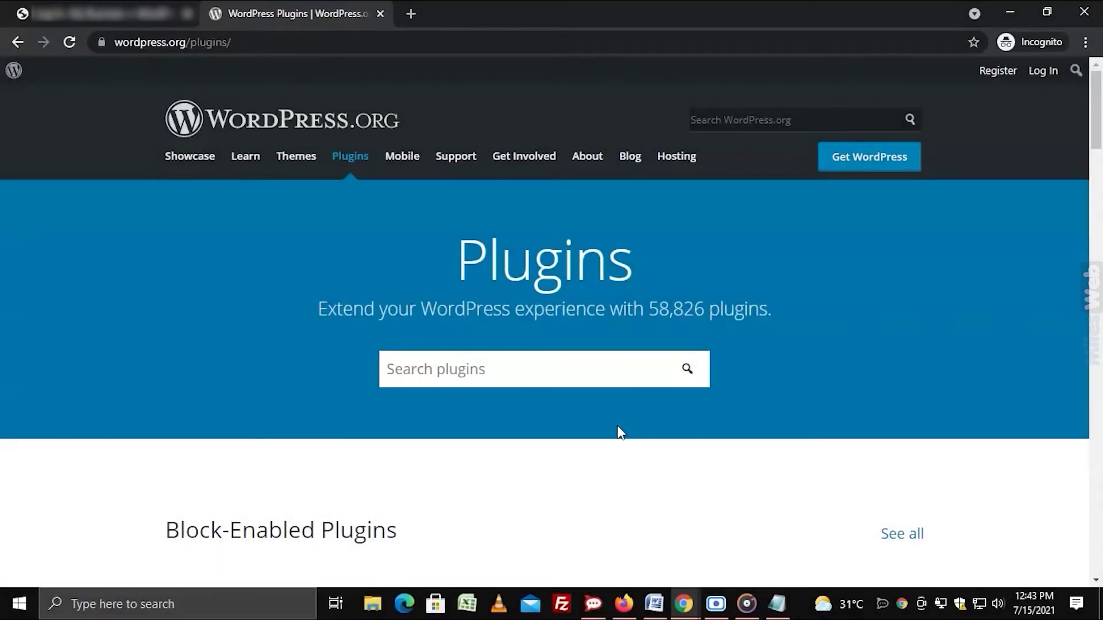
# Step: Download the Classic Editor 1.6 zip from a 'classic editor' search on wordpress.org
pyautogui.click(545, 376)
pyautogui.write('classic ')
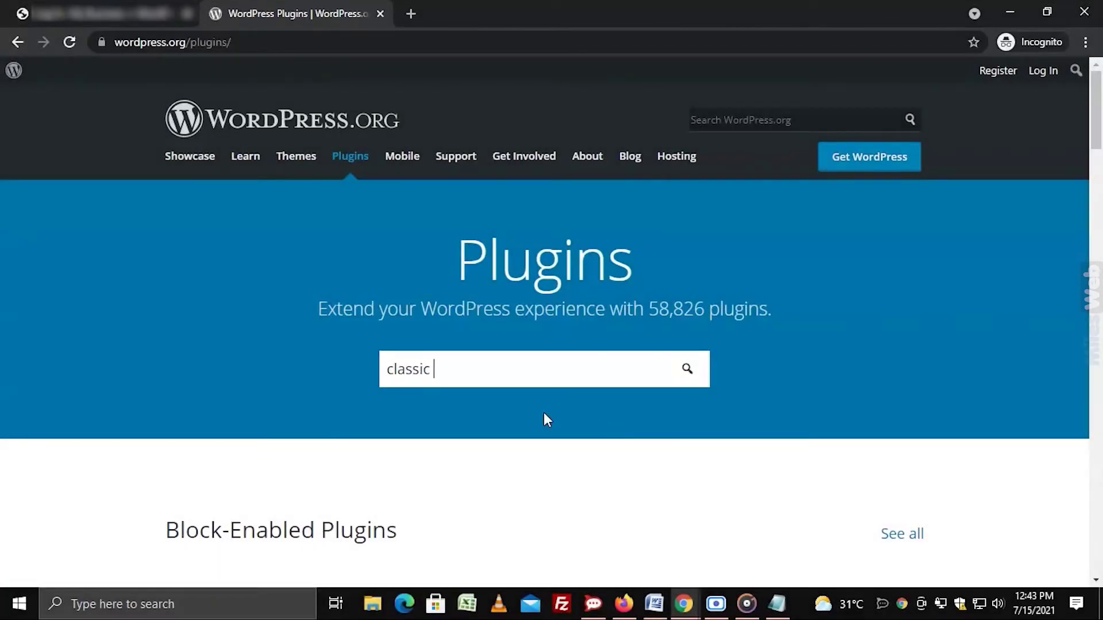
pyautogui.write('editor')
pyautogui.press('Return')
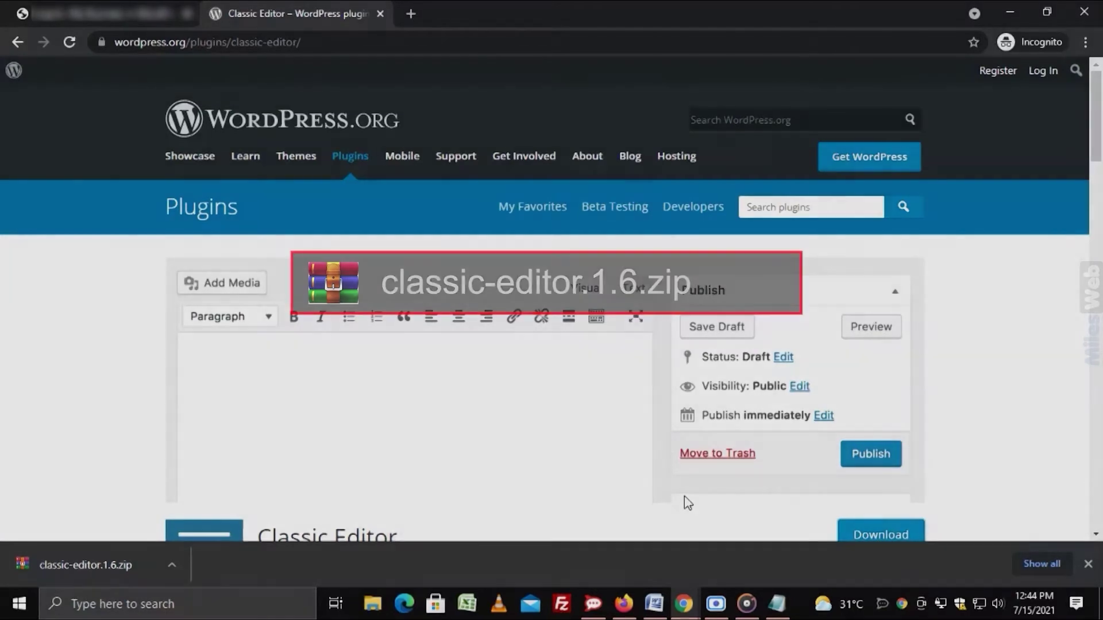
pyautogui.click(148, 17)
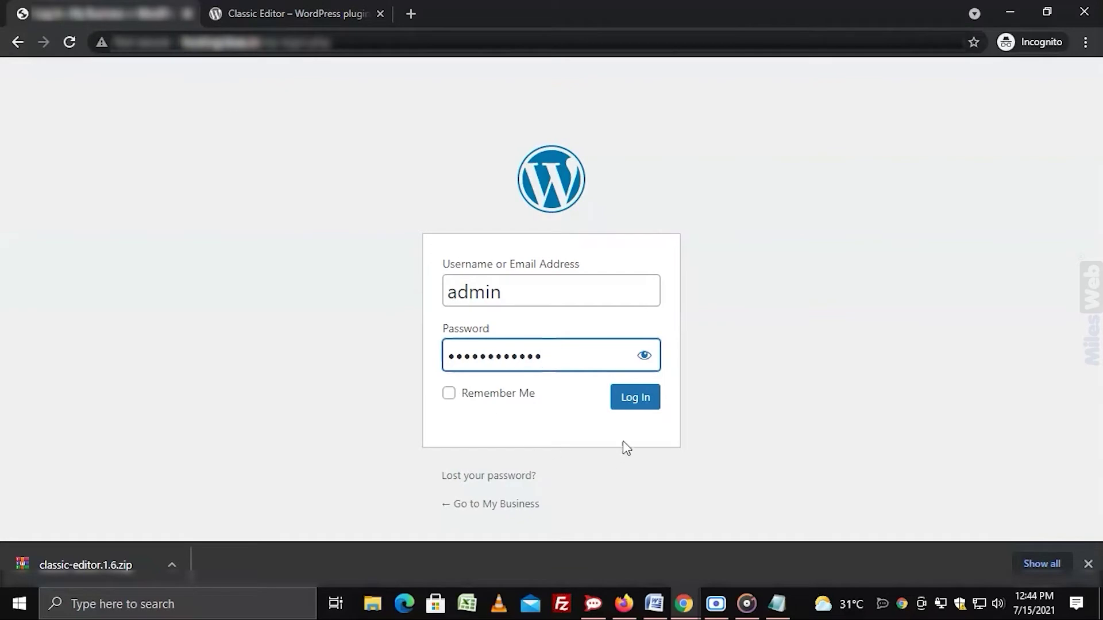
# Step: Sign in again and bring up the Upload Plugin file picker under Plugins > Add New
pyautogui.click(641, 411)
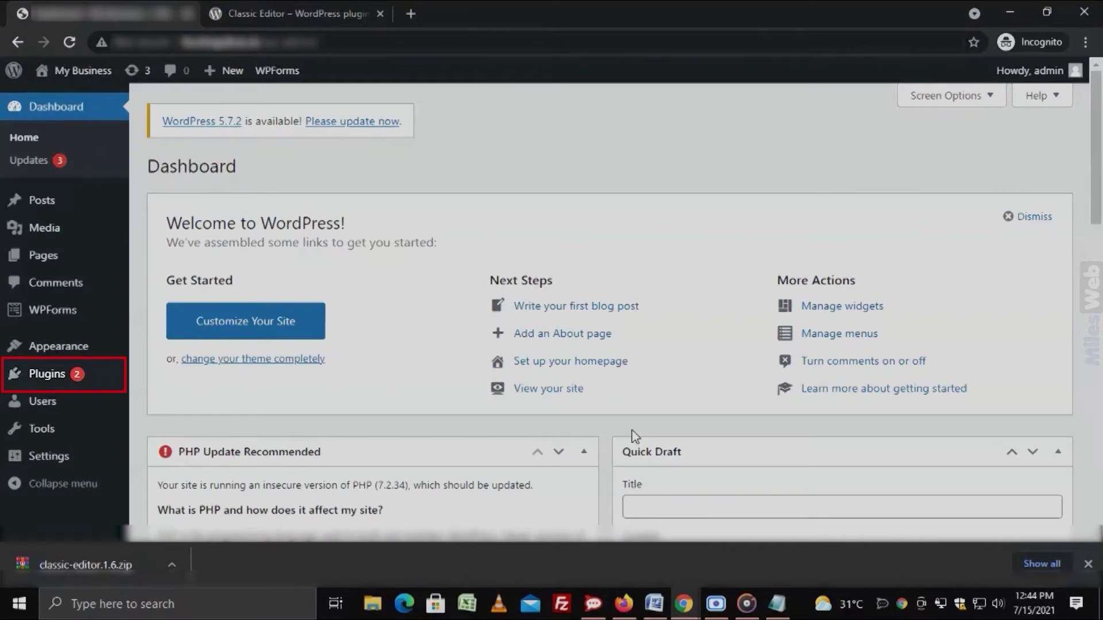
pyautogui.moveTo(47, 374)
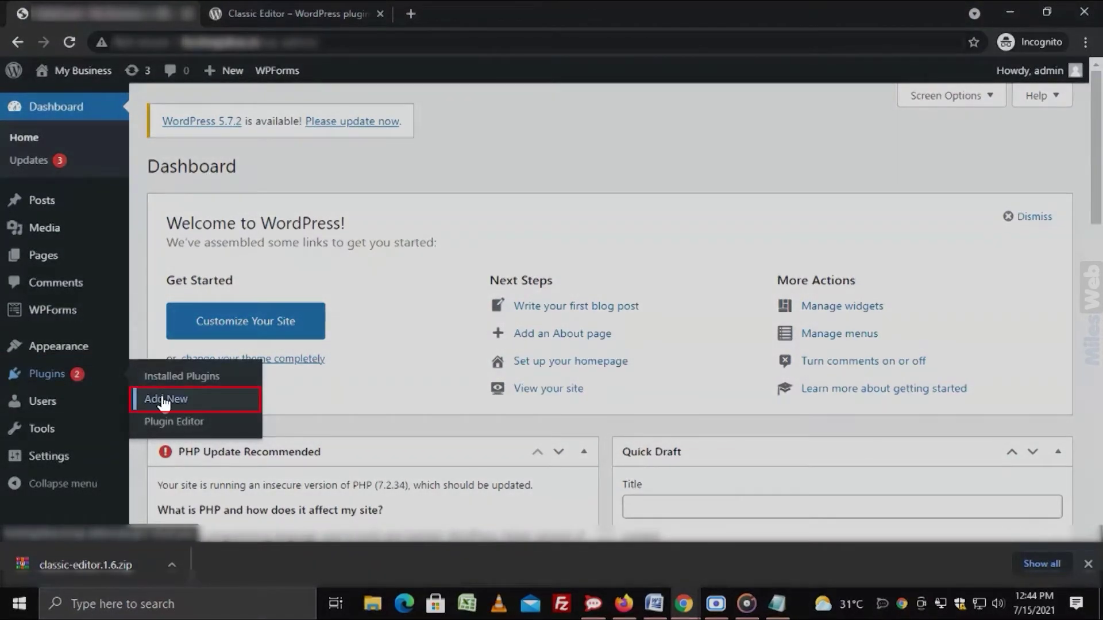
pyautogui.click(165, 402)
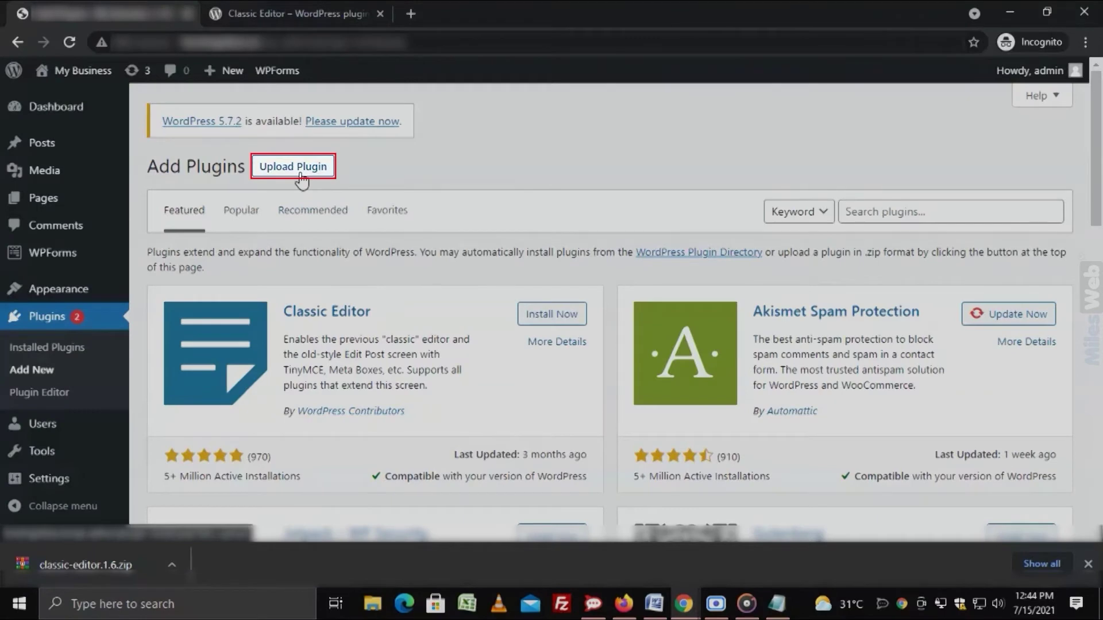
pyautogui.click(300, 178)
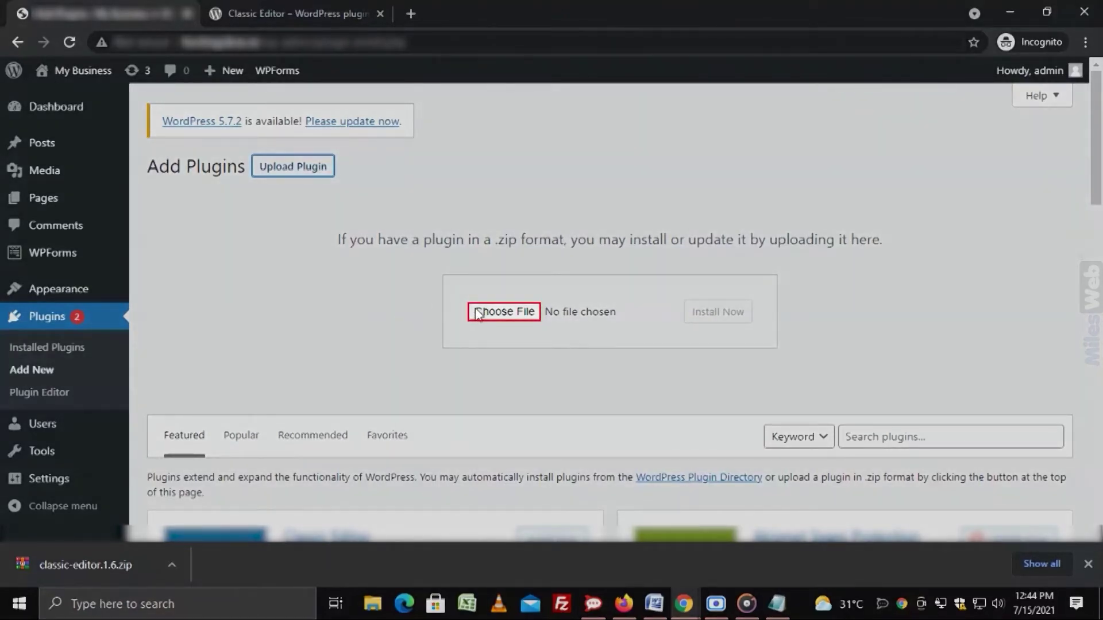
pyautogui.click(477, 313)
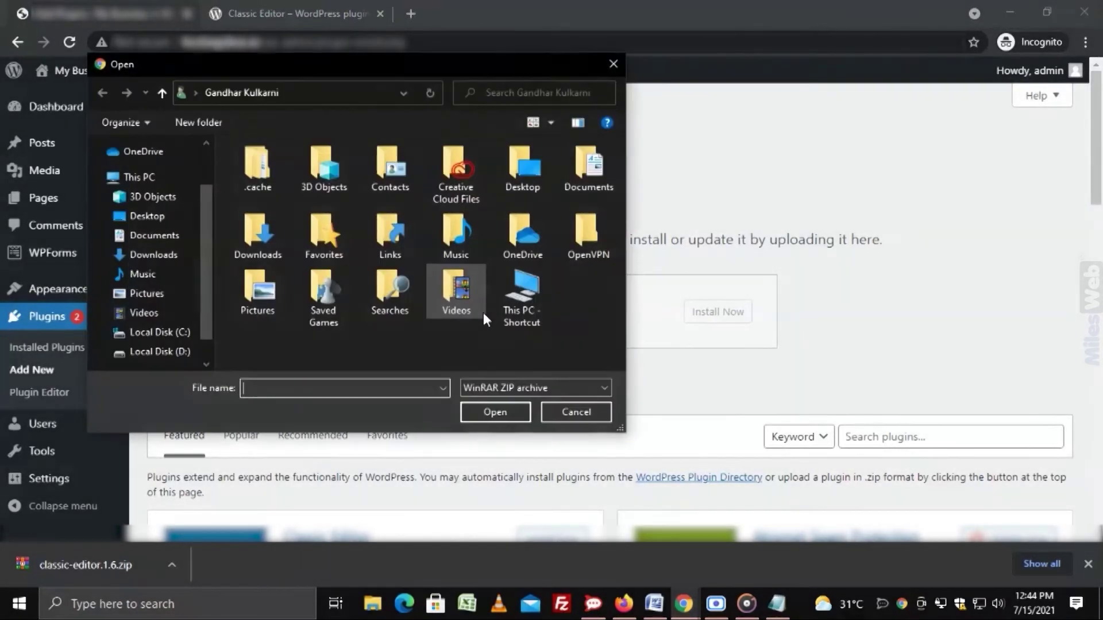
# Step: Upload and install classic-editor.1.6.zip from the Downloads folder
pyautogui.click(169, 251)
pyautogui.click(266, 211)
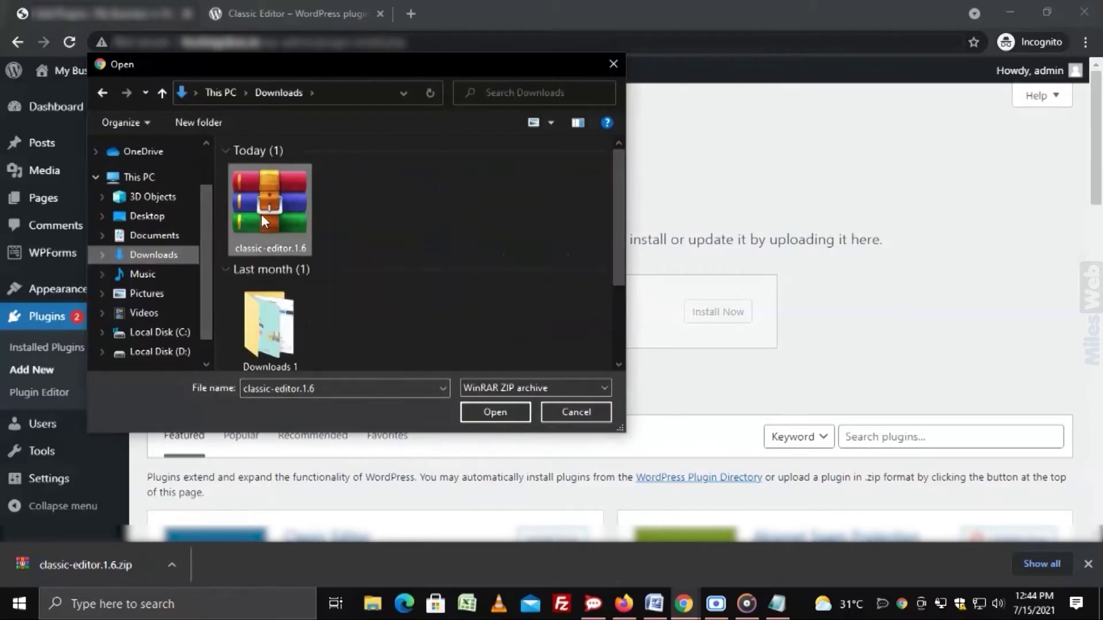
pyautogui.click(481, 410)
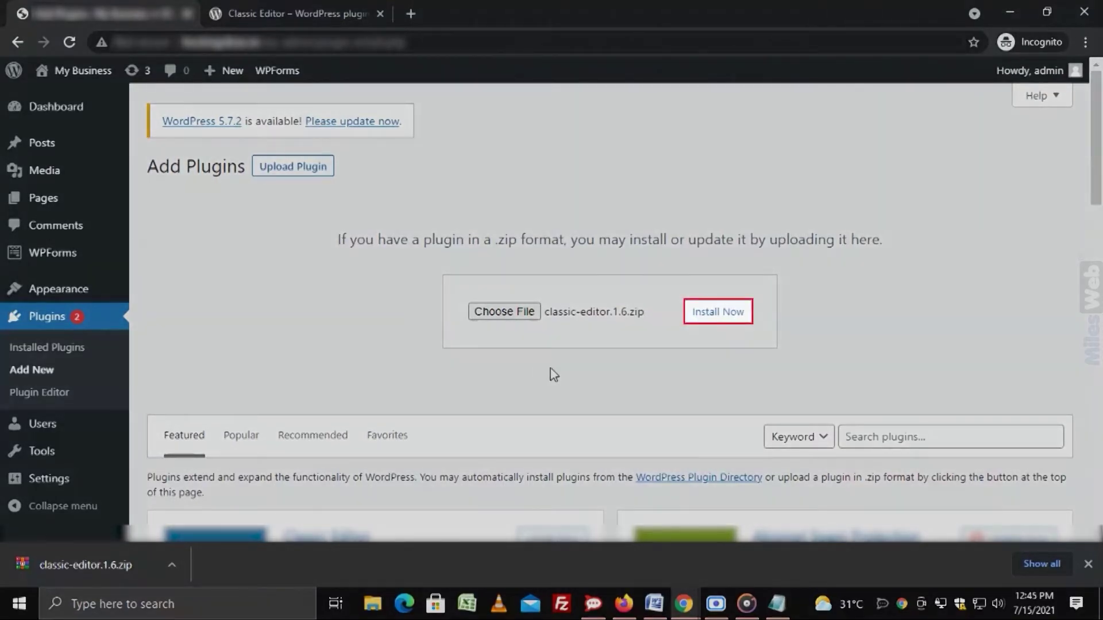
pyautogui.click(725, 315)
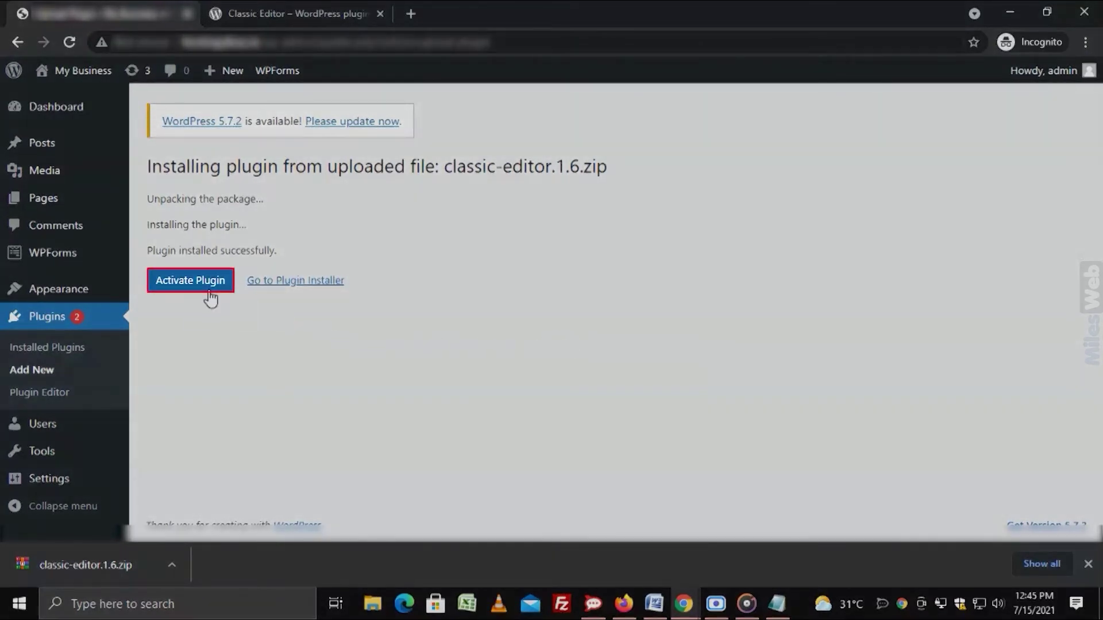
# Step: Activate the newly installed Classic Editor plugin
pyautogui.click(205, 291)
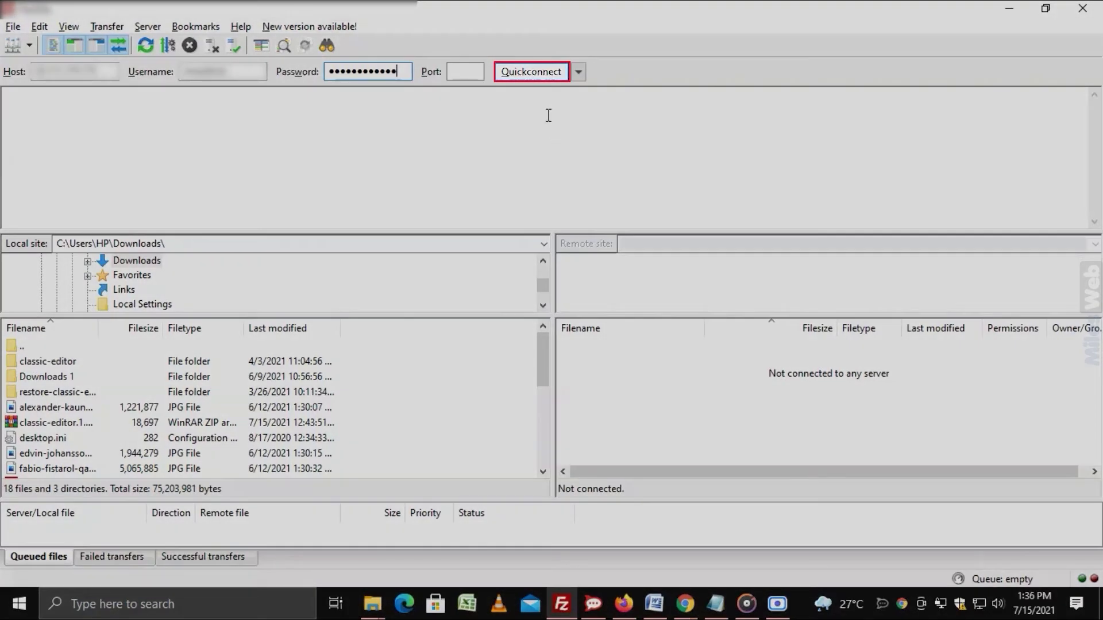
# Step: Quickconnect FileZilla to the web server and open the WordPress site's root folder
pyautogui.click(533, 72)
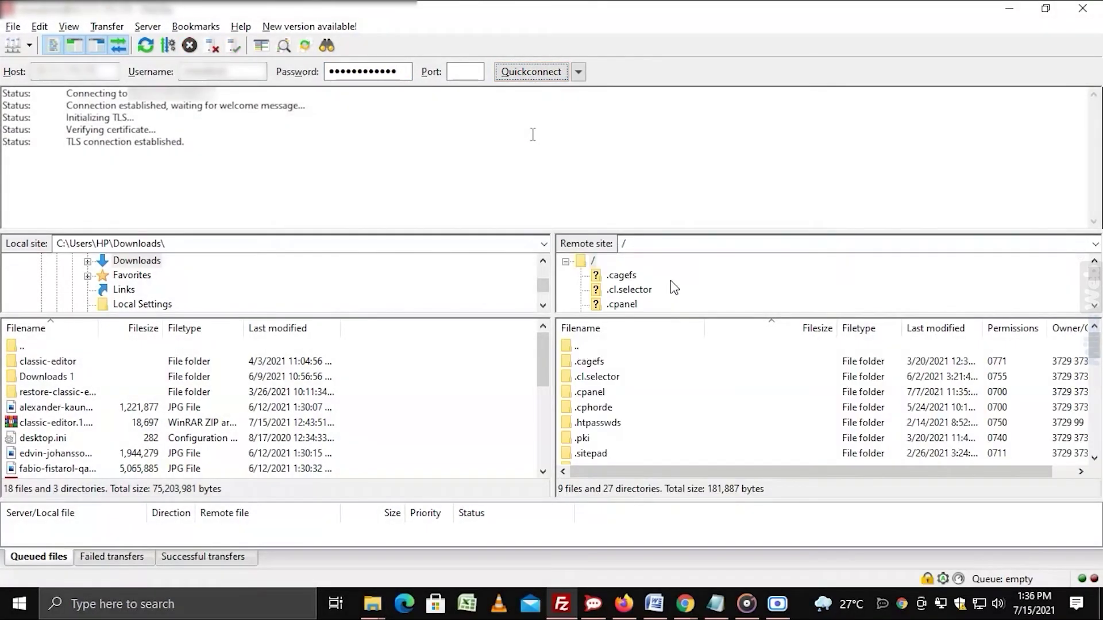
pyautogui.scroll(-1, 672, 287)
pyautogui.scroll(-1, 673, 287)
pyautogui.scroll(-1, 673, 286)
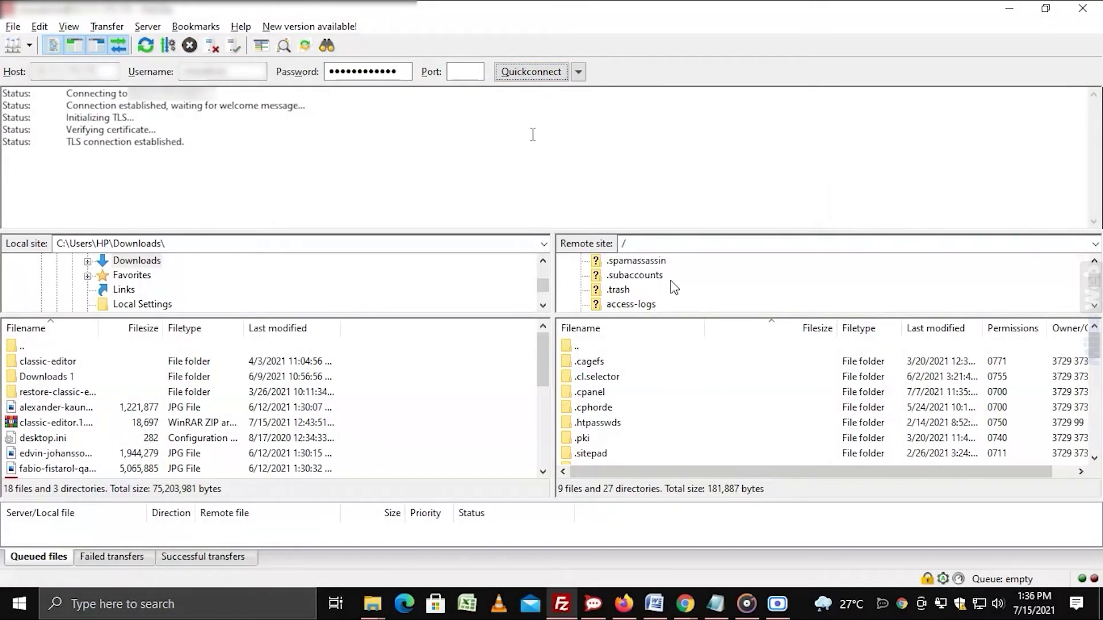
pyautogui.scroll(-1, 673, 287)
pyautogui.scroll(-1, 673, 286)
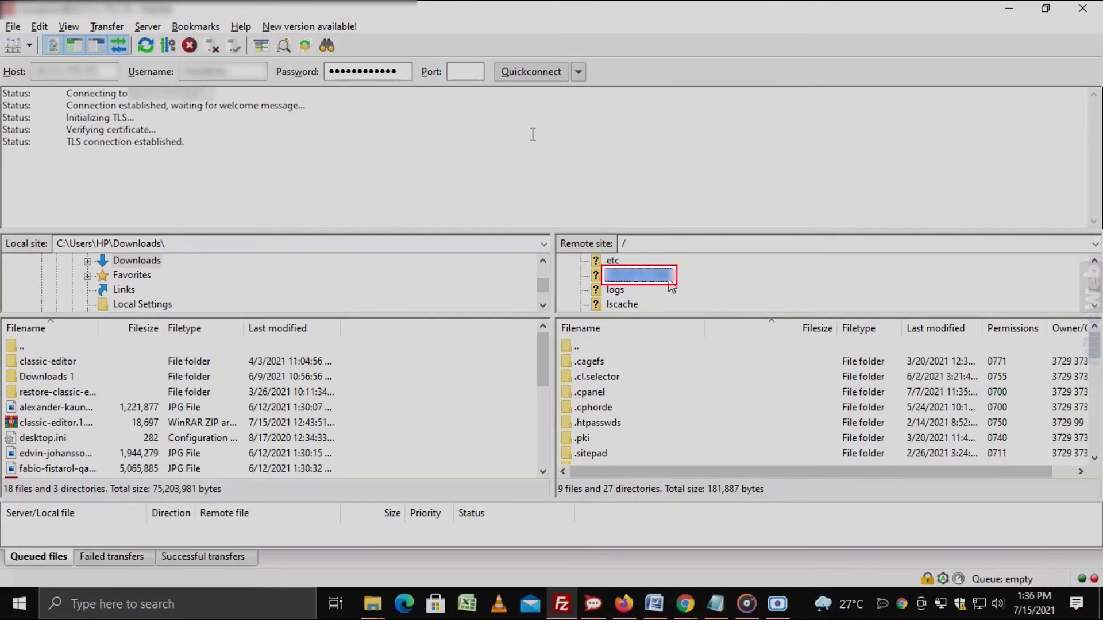
pyautogui.click(669, 280)
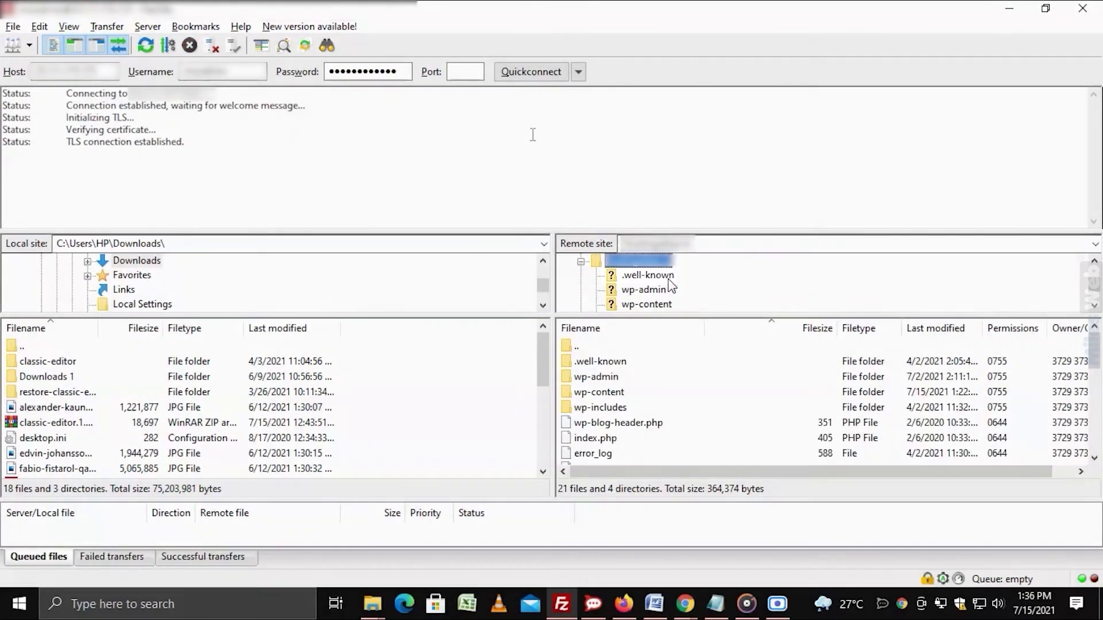
# Step: Open wp-content, then its plugins folder, in the remote site tree
pyautogui.click(667, 304)
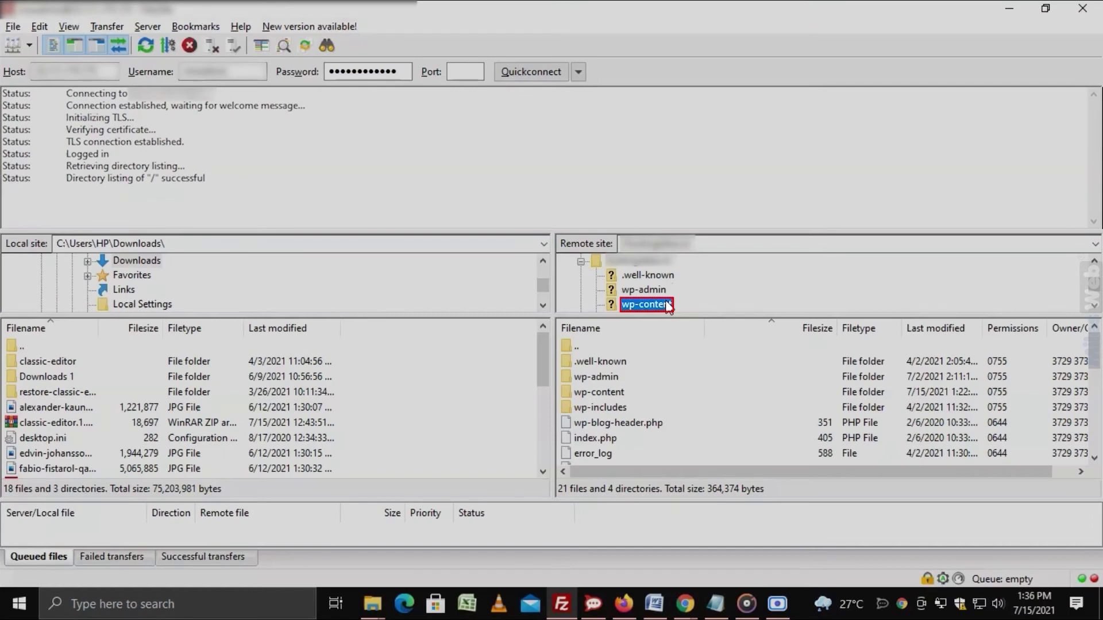
pyautogui.doubleClick(671, 303)
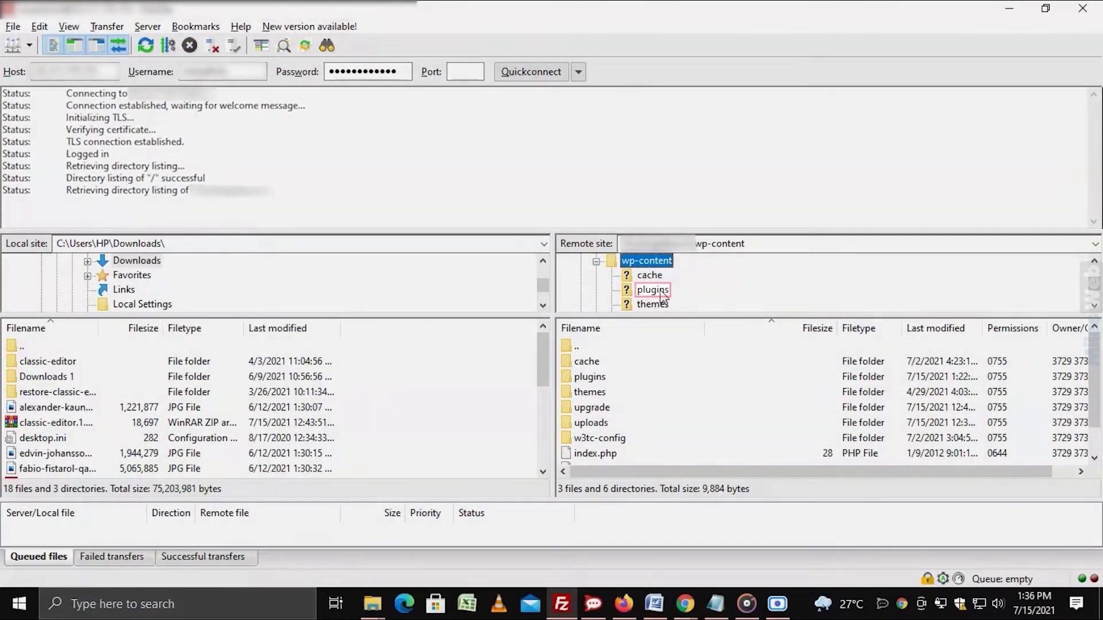
pyautogui.click(663, 290)
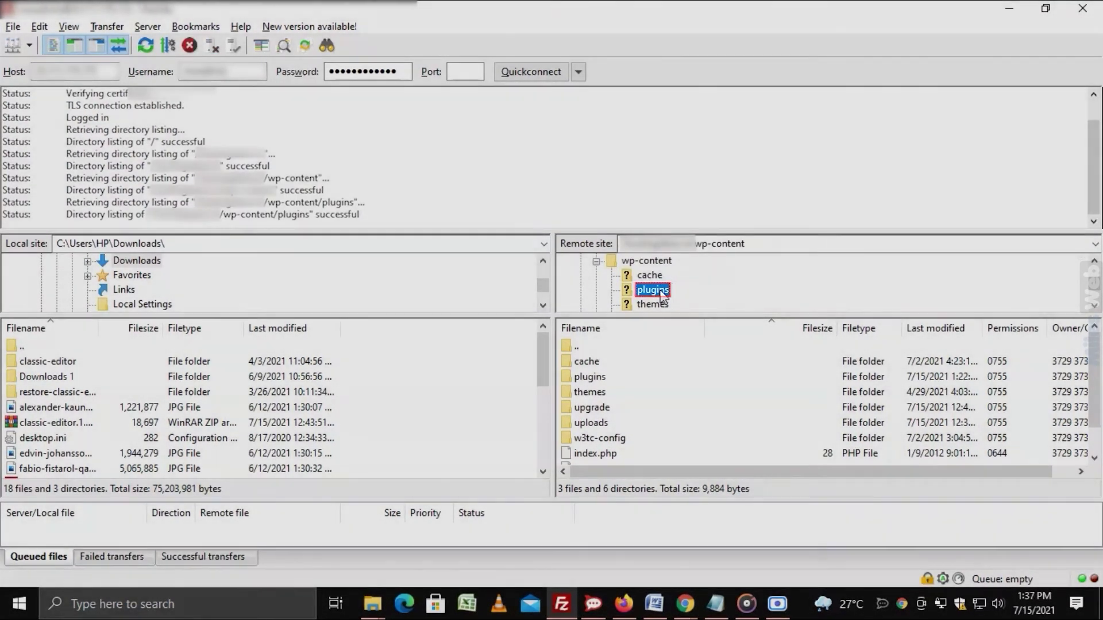
pyautogui.doubleClick(660, 290)
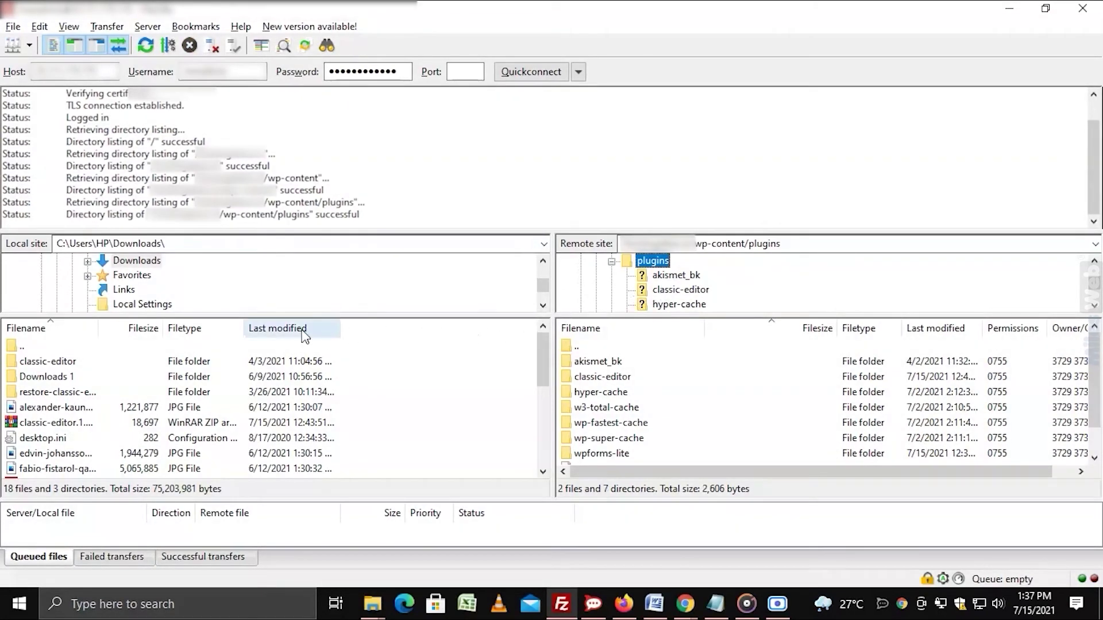
# Step: Upload the local restore-classic-editor folder to the server's plugins folder
pyautogui.rightClick(74, 394)
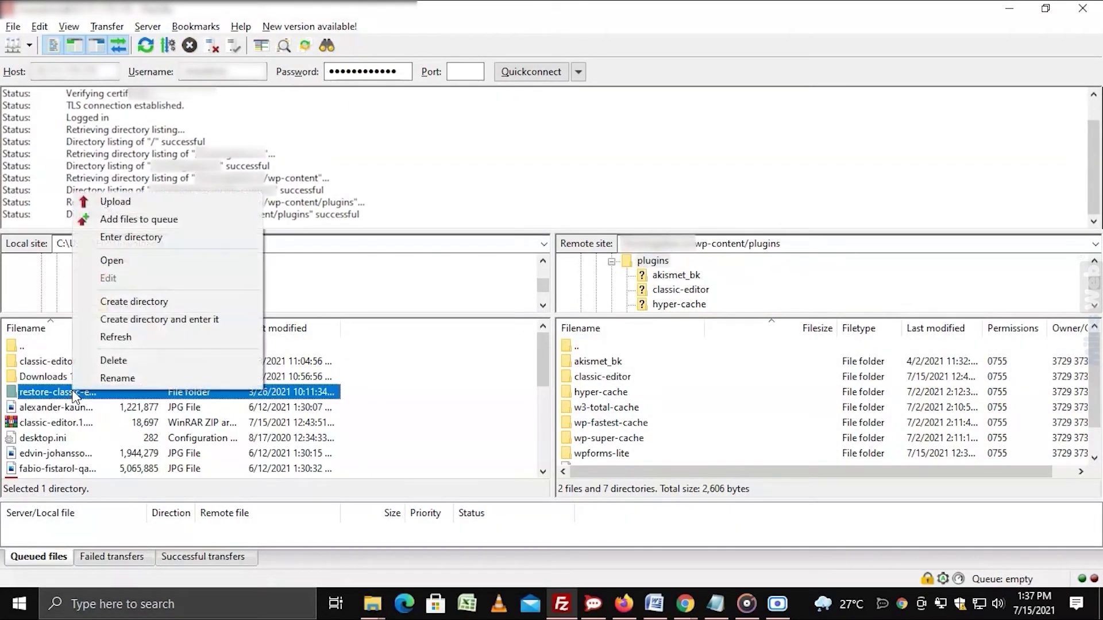
pyautogui.click(138, 203)
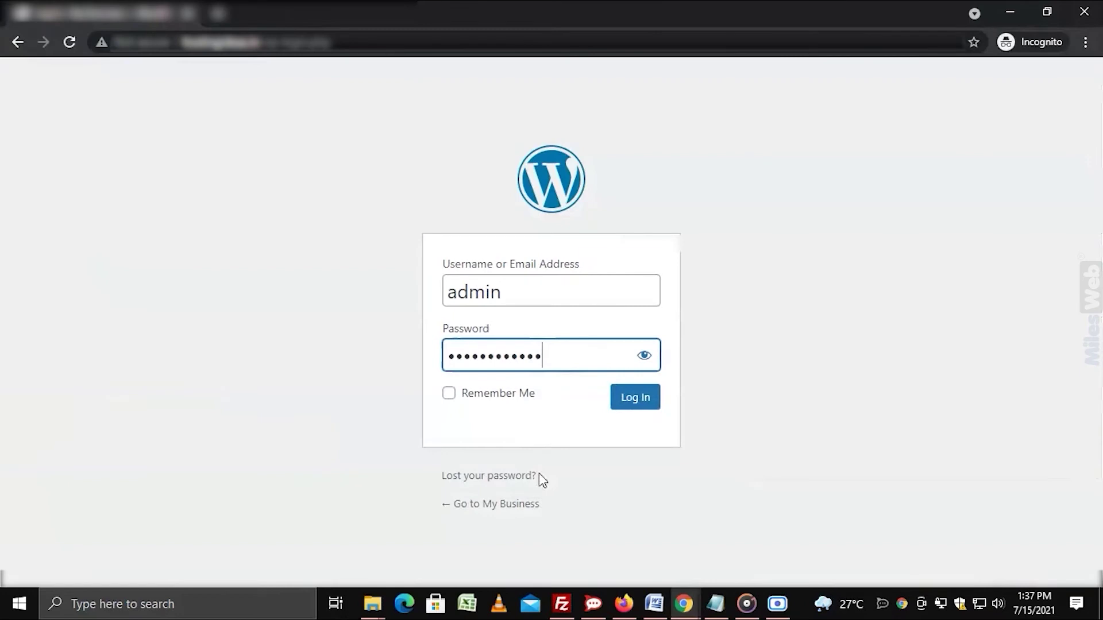
# Step: Log back in to the WordPress admin with the entered credentials
pyautogui.click(633, 403)
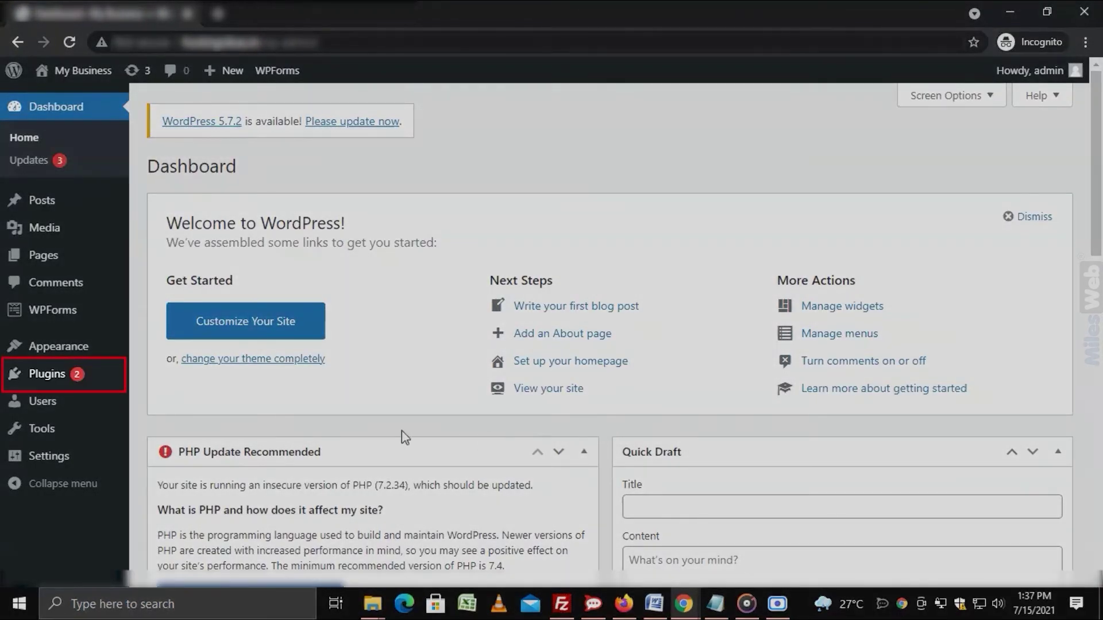
# Step: Activate the FTP-uploaded Remove Gutenberg plugin from the installed plugins list
pyautogui.click(77, 384)
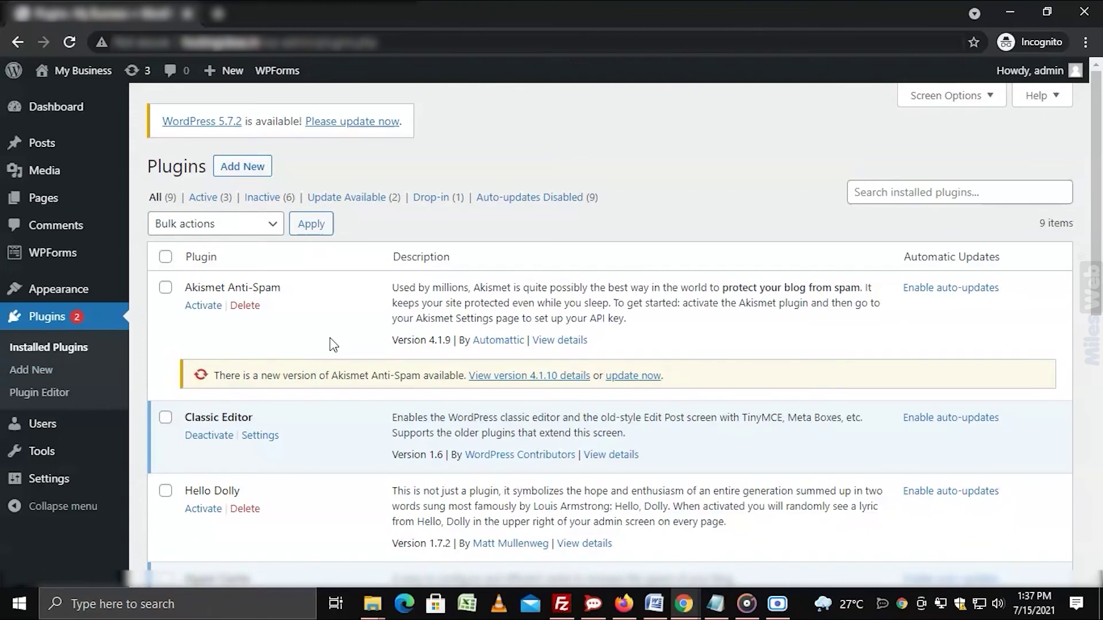
pyautogui.scroll(-2, 333, 345)
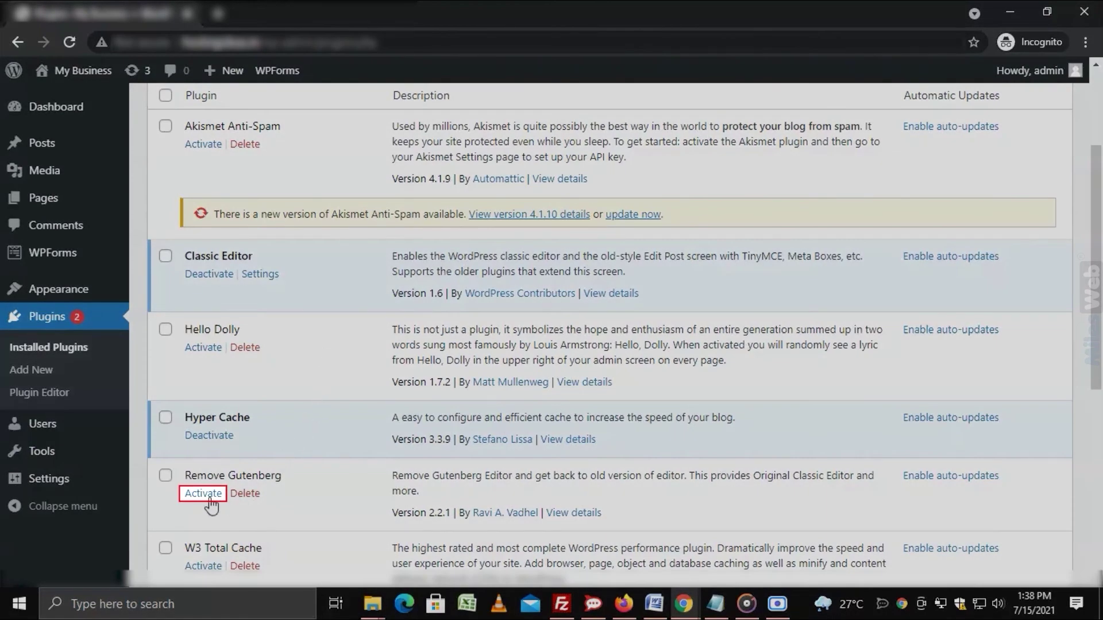
pyautogui.click(204, 496)
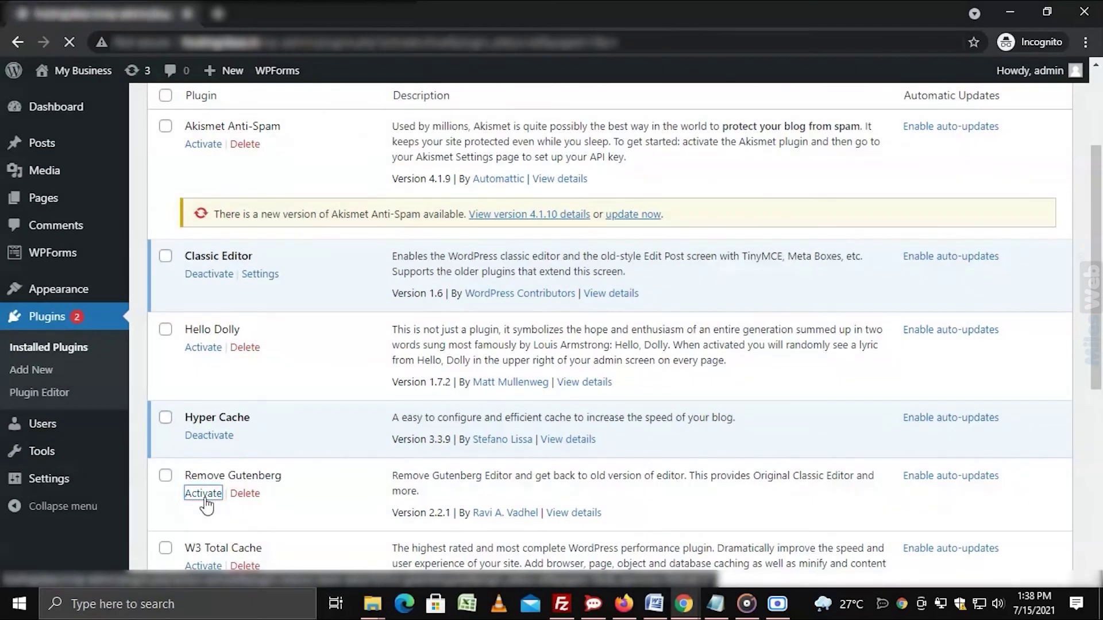